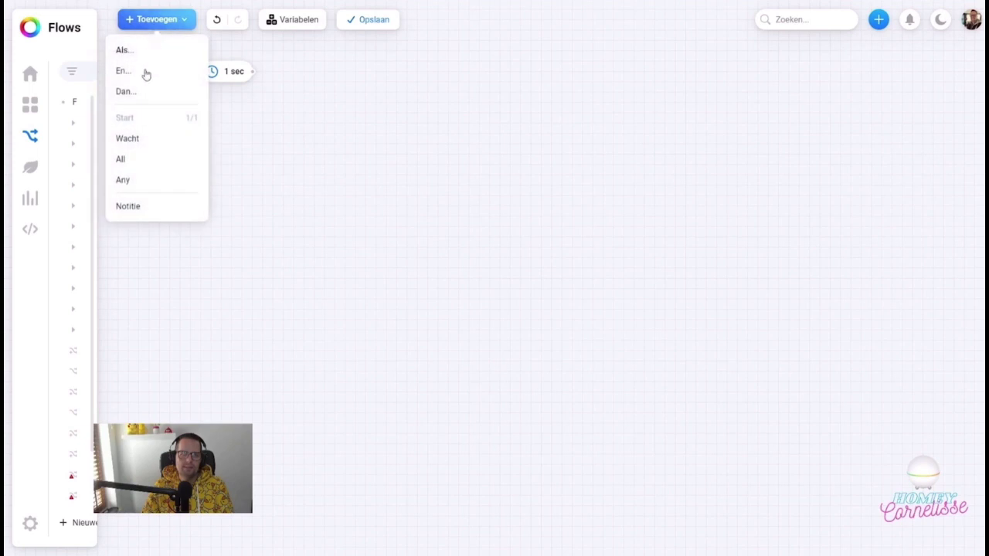
- Add an All block and an Any block to the canvas, in a row after the 1 sec delay
left_click(165, 157)
left_click_drag(234, 151, 336, 83)
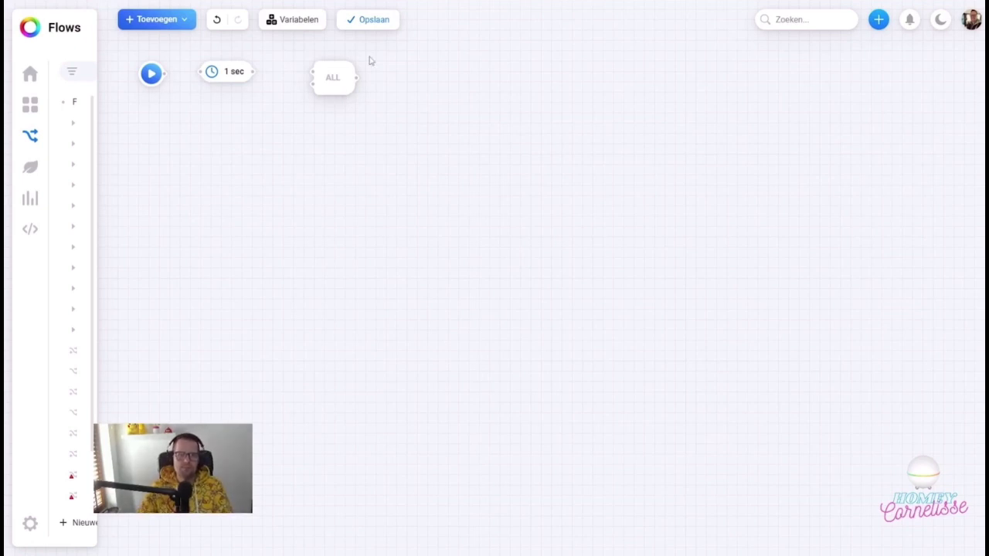
left_click(159, 24)
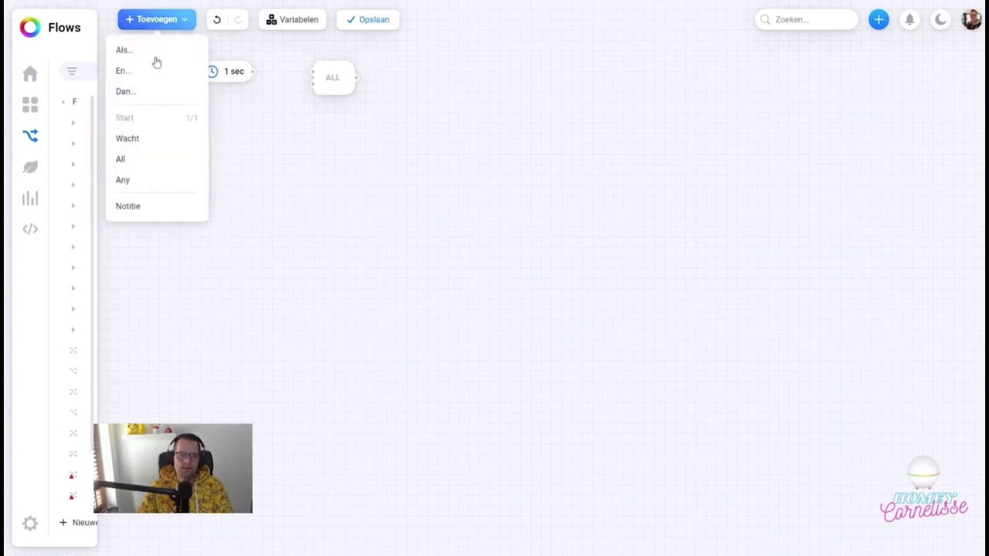
left_click(160, 184)
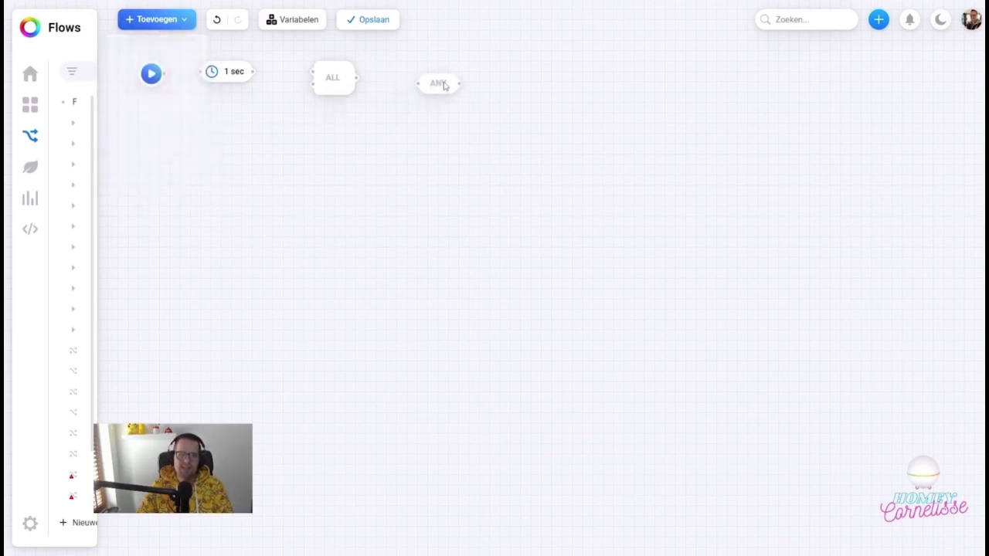
left_click(445, 86)
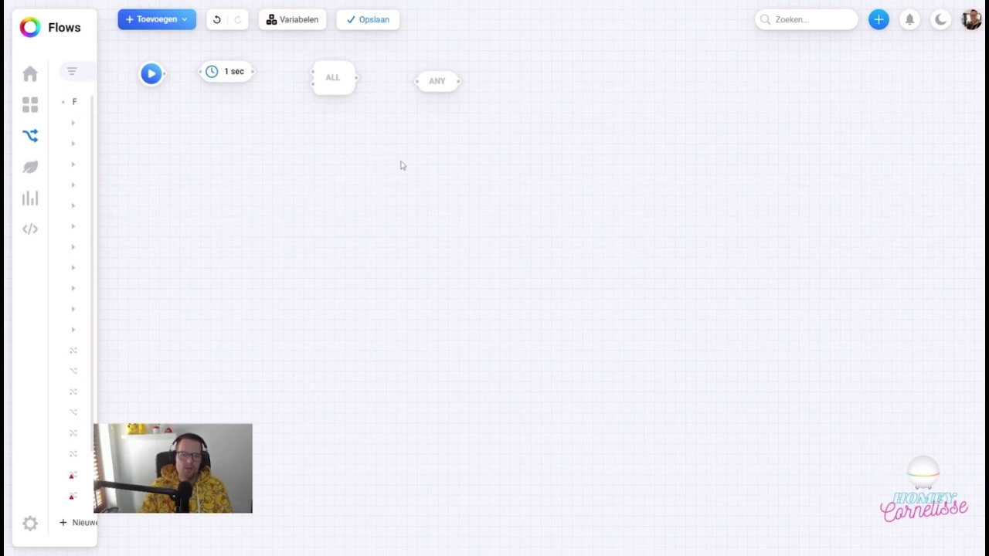
- Add a note (Notitie) beside the Any block and set its colour to Blauw
left_click(154, 20)
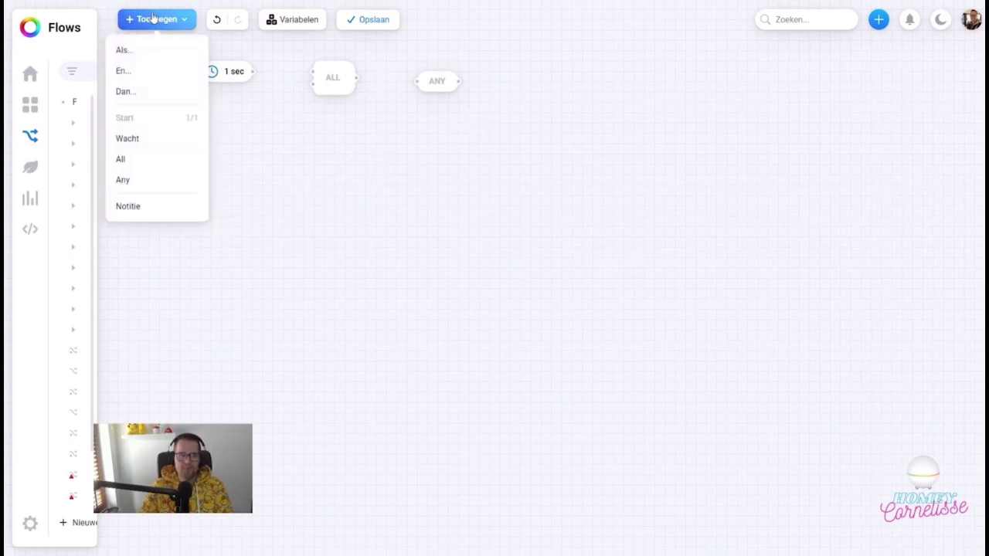
left_click(160, 208)
left_click_drag(160, 209, 596, 78)
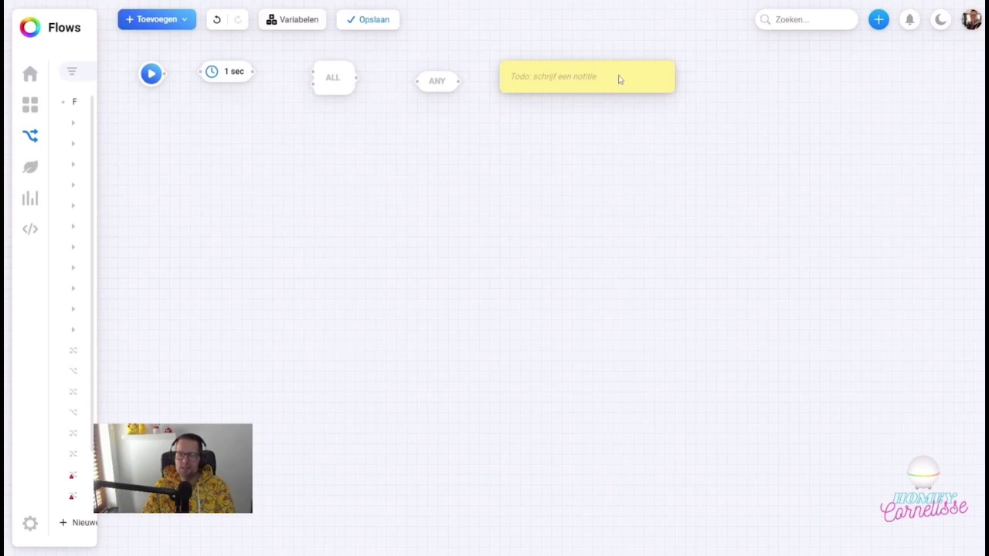
right_click(619, 78)
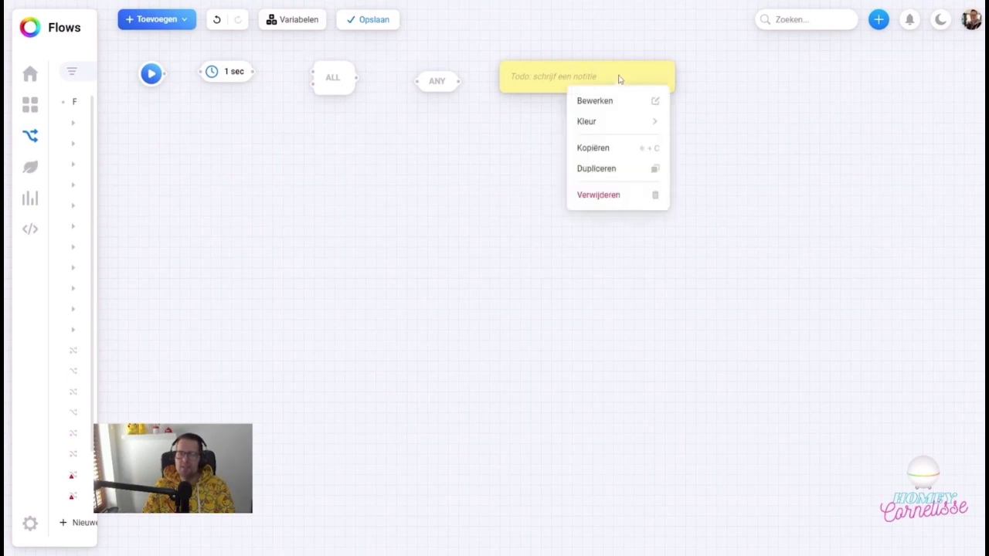
mouse_move(634, 120)
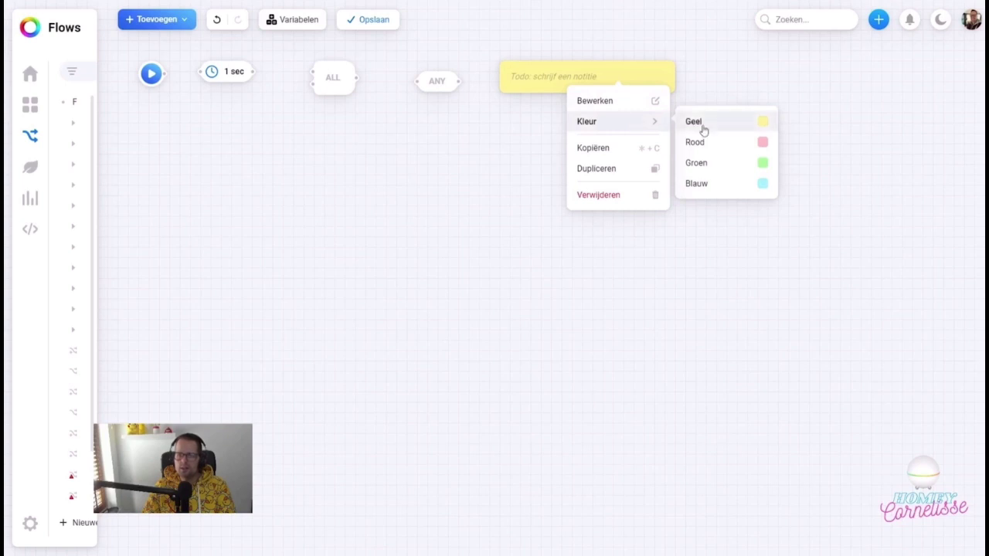
left_click(769, 186)
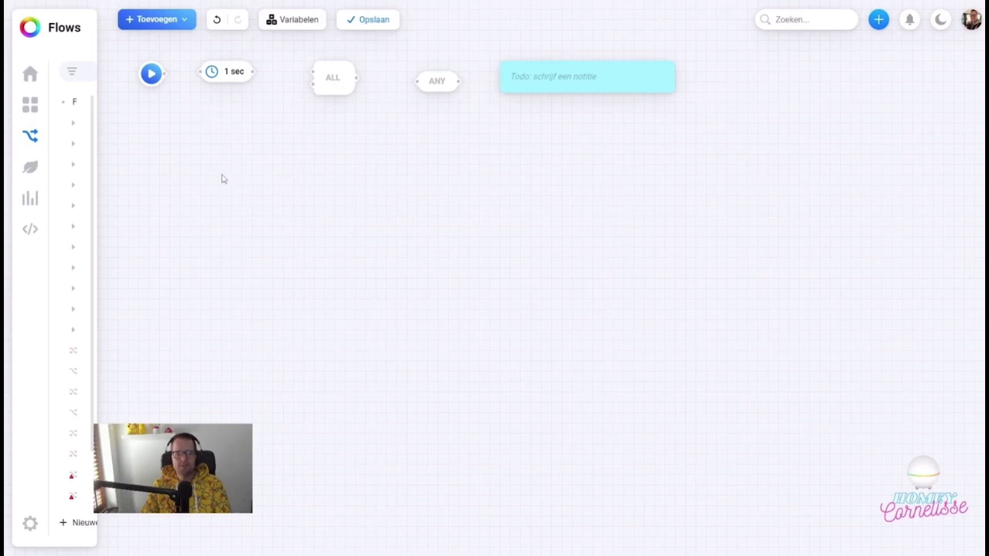
- Add an Als card "Het vermogen is veranderd" for Stroom verbruik in zone 0.2 Energie, below the start block
right_click(176, 170)
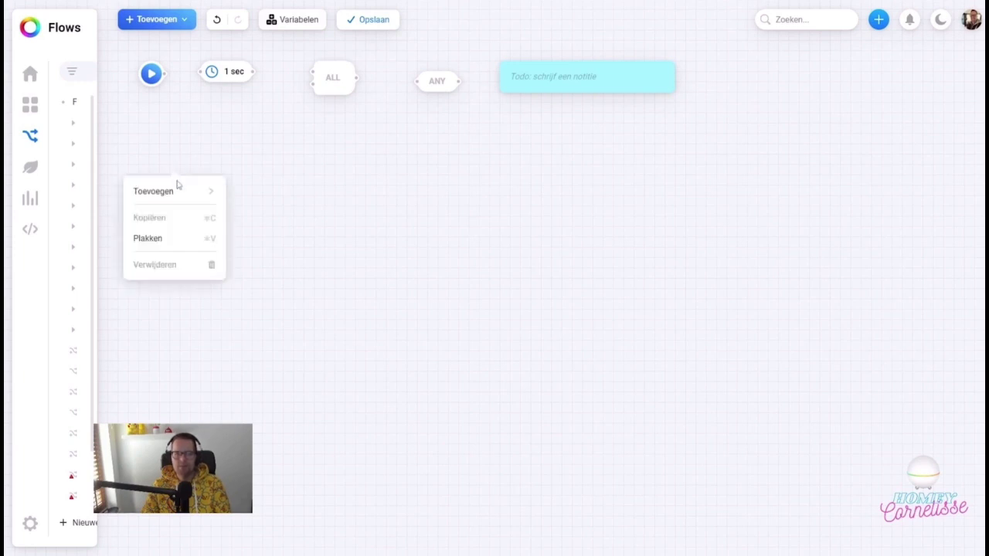
mouse_move(179, 199)
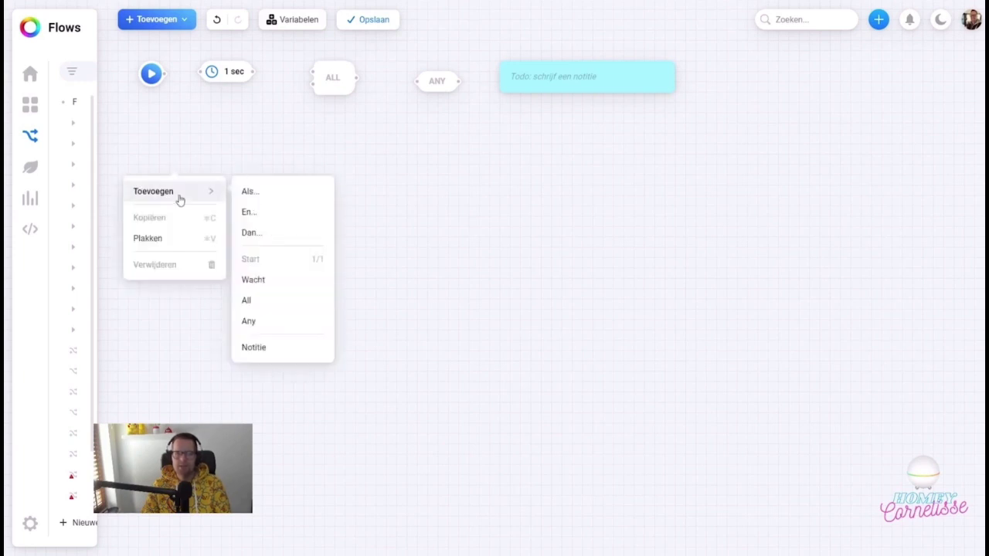
left_click(248, 191)
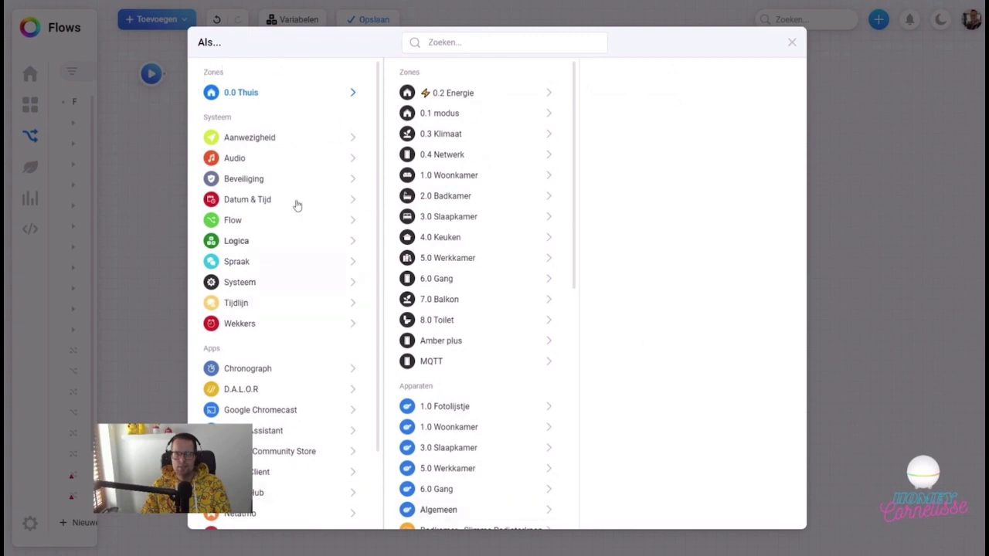
left_click(460, 93)
left_click(698, 95)
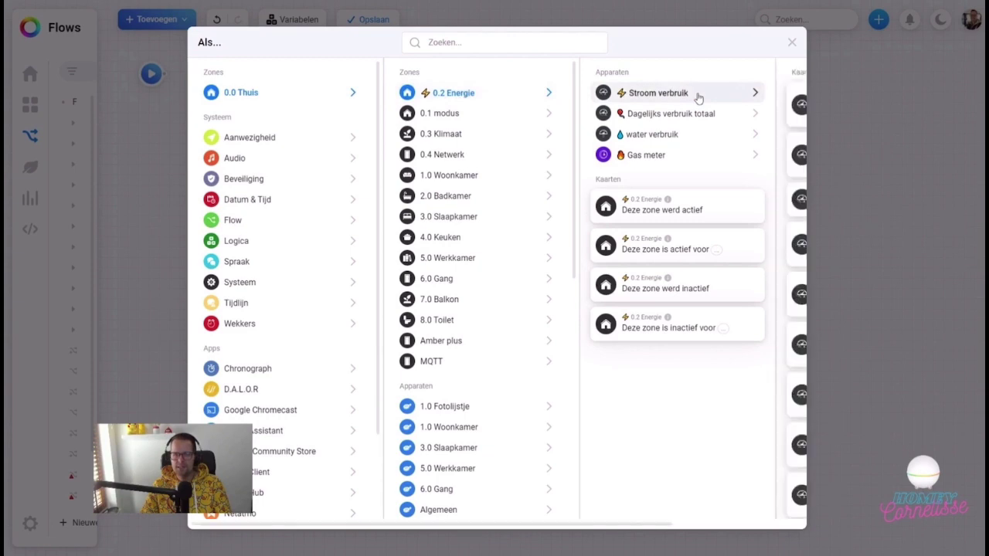
left_click_drag(766, 214, 236, 180)
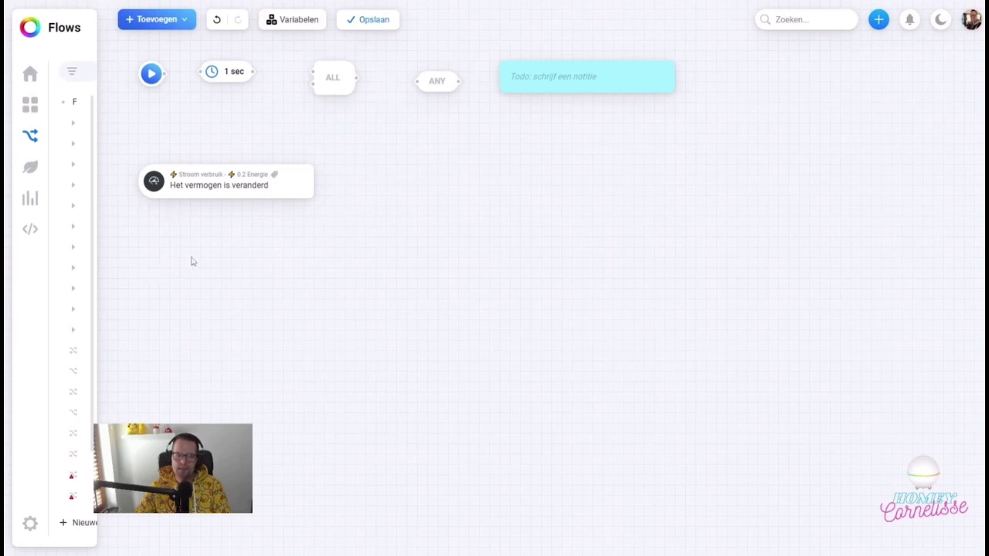
mouse_move(220, 188)
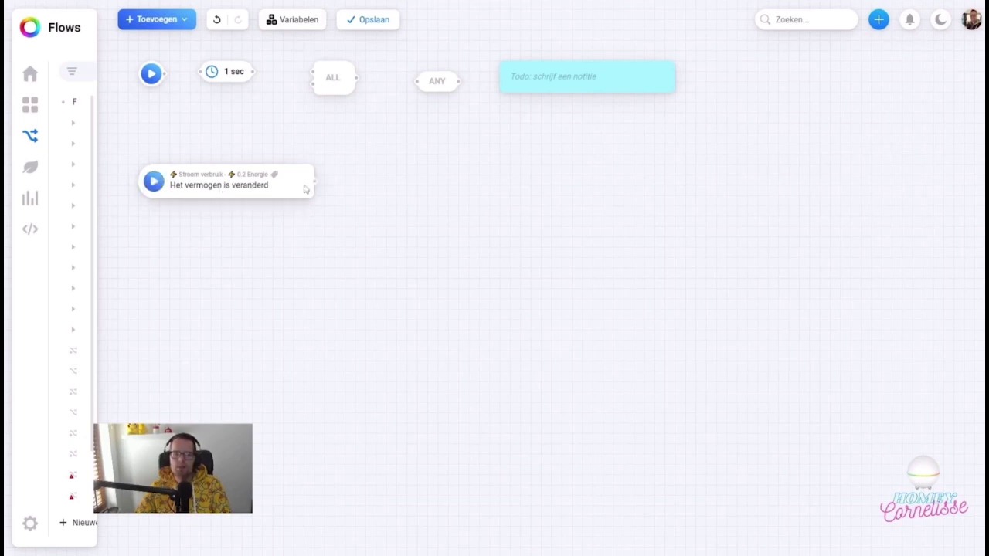
mouse_move(315, 185)
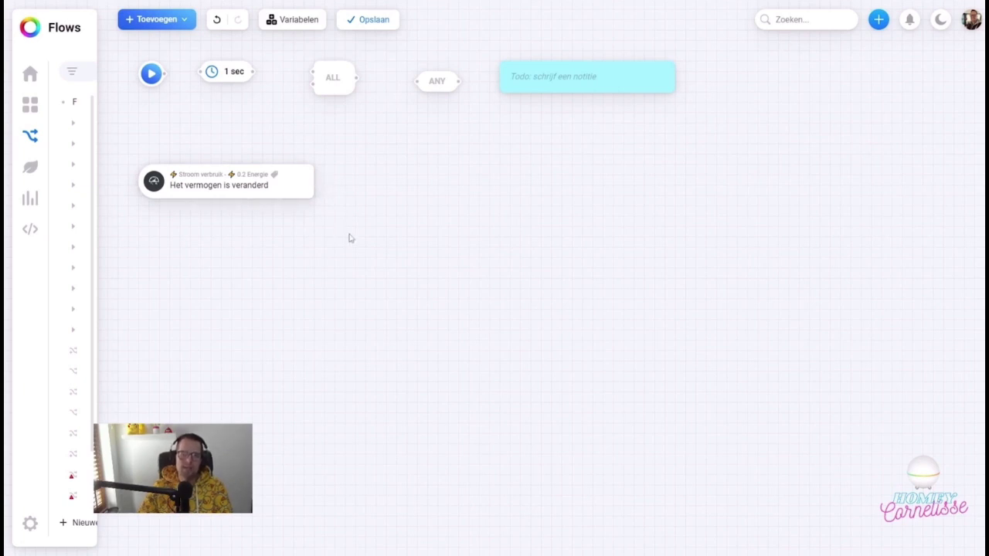
- Add an En card from Logica, "Nummer is groter dan Nummer", in line with the Stroom verbruik card
right_click(447, 186)
mouse_move(471, 212)
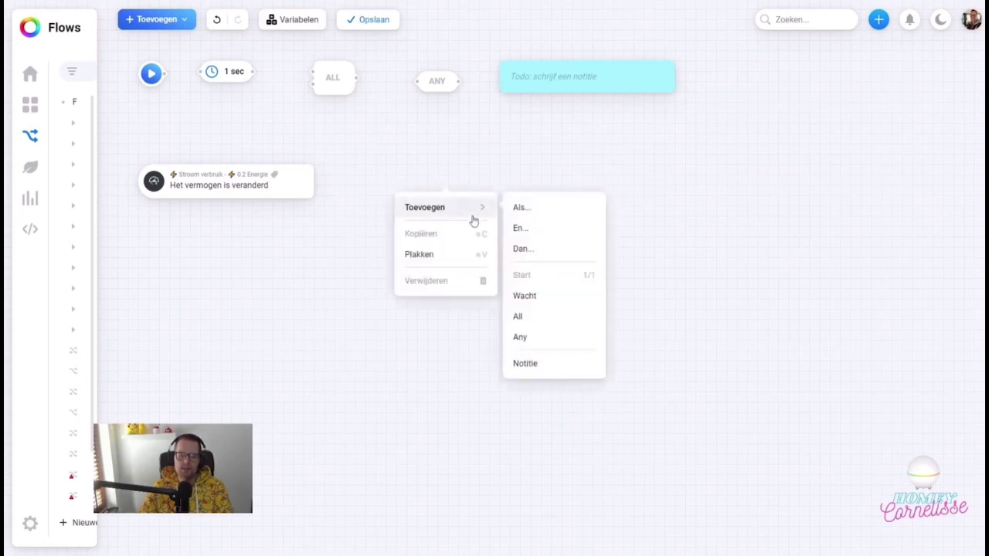
left_click(547, 234)
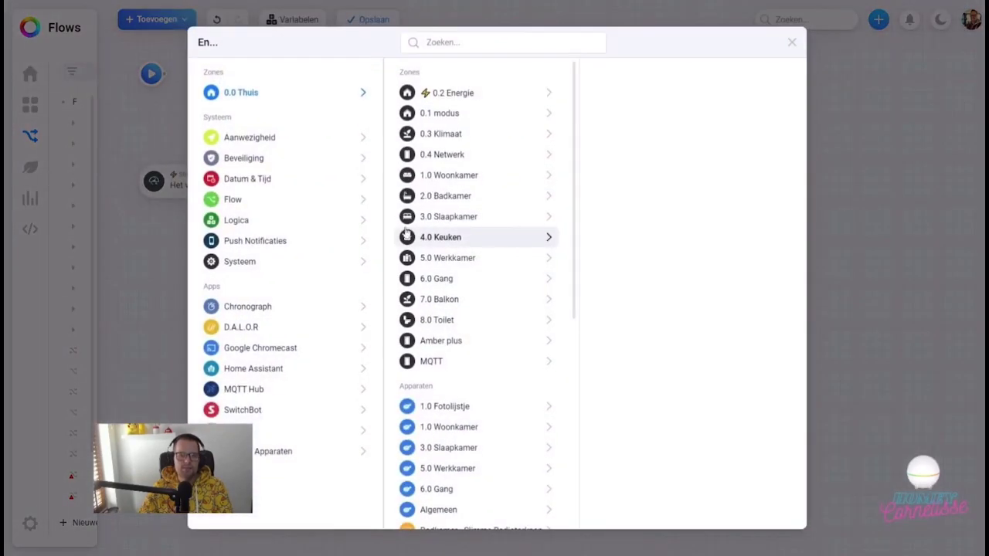
left_click(310, 221)
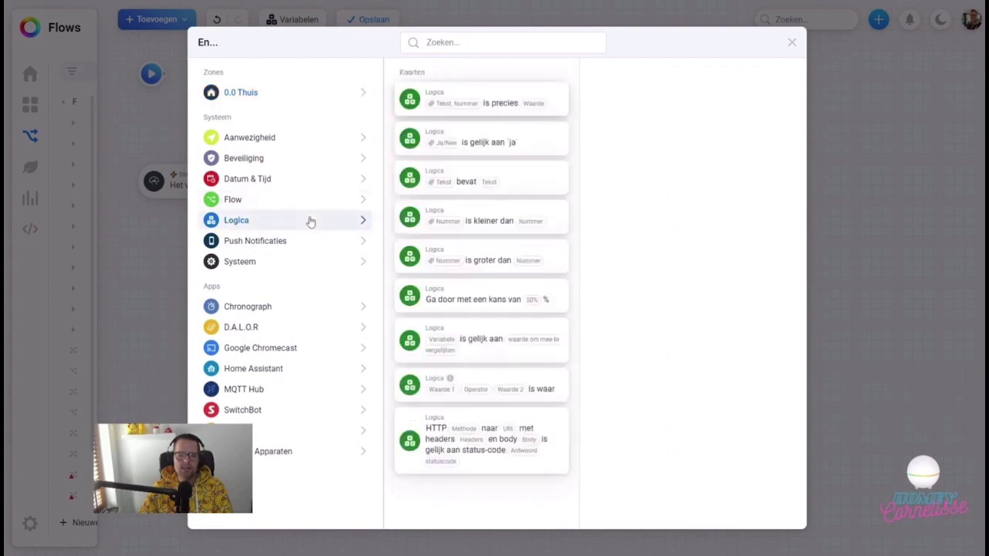
left_click(487, 261)
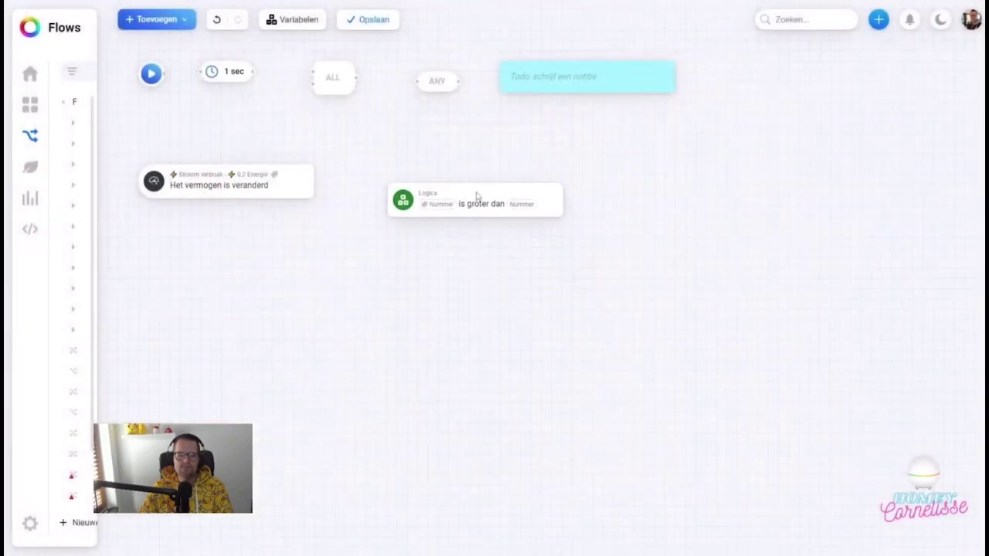
left_click(484, 179)
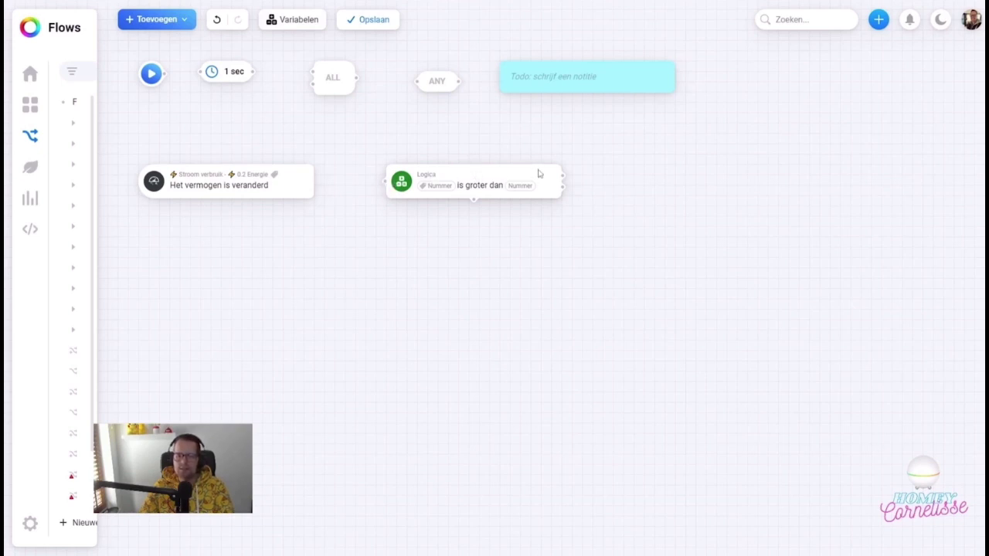
mouse_move(562, 176)
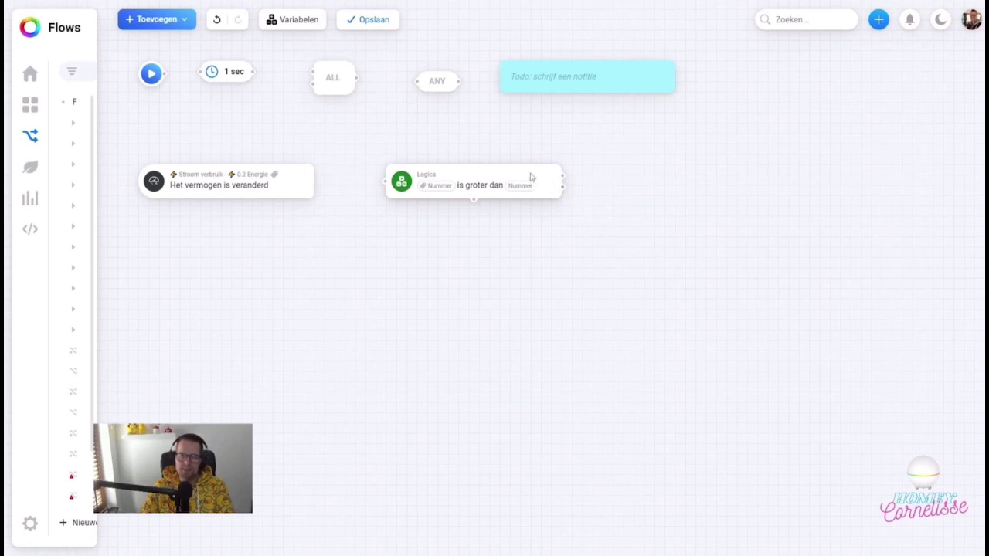
mouse_move(474, 201)
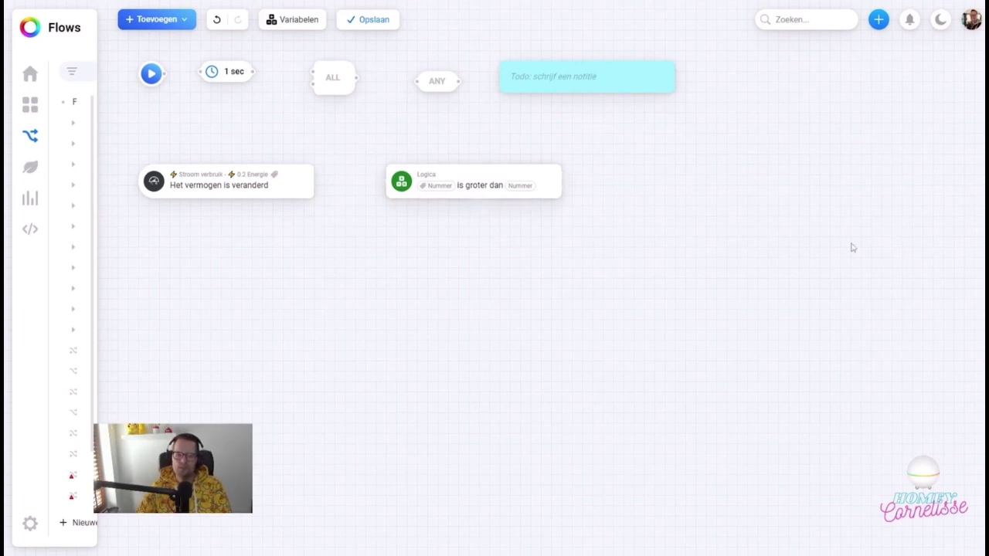
- Add a Dan card from CallMeBot's Homey whatsapp device, "Send message", in line after the Logica card
right_click(769, 177)
mouse_move(788, 204)
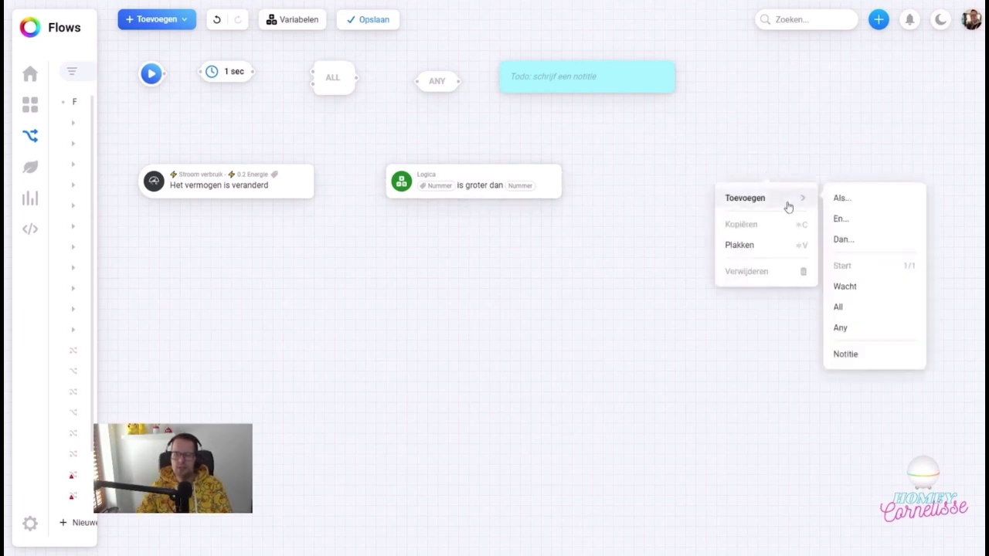
left_click(870, 239)
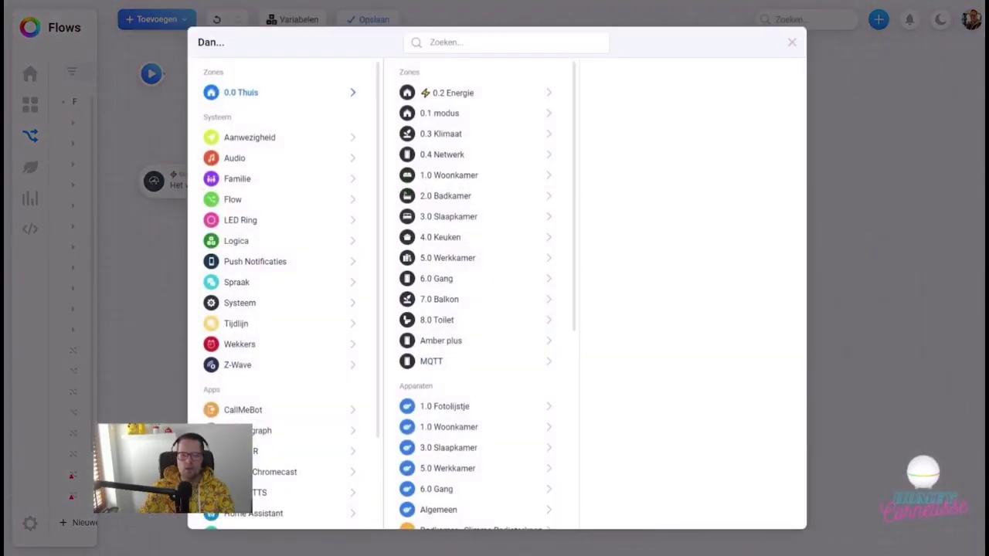
left_click(227, 411)
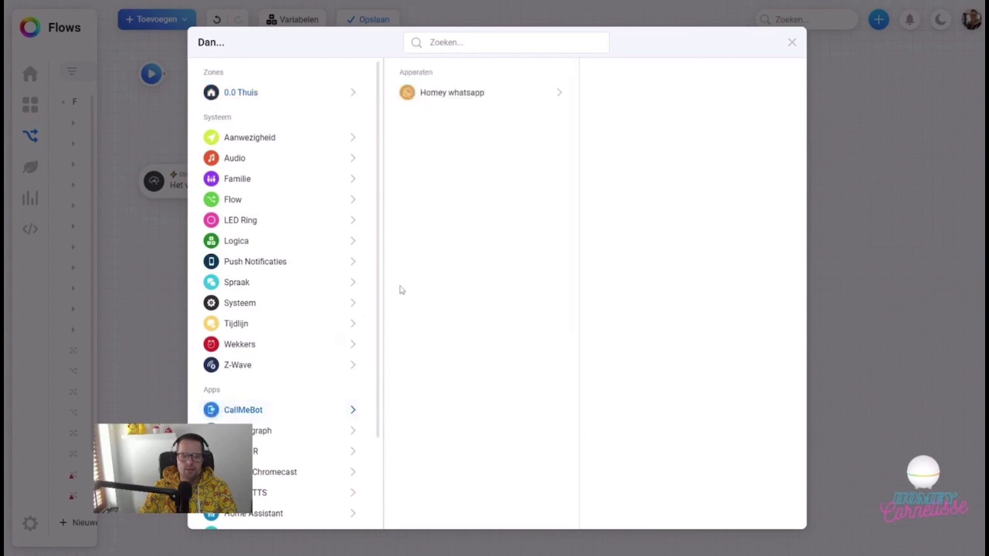
left_click(437, 93)
left_click_drag(649, 103, 738, 182)
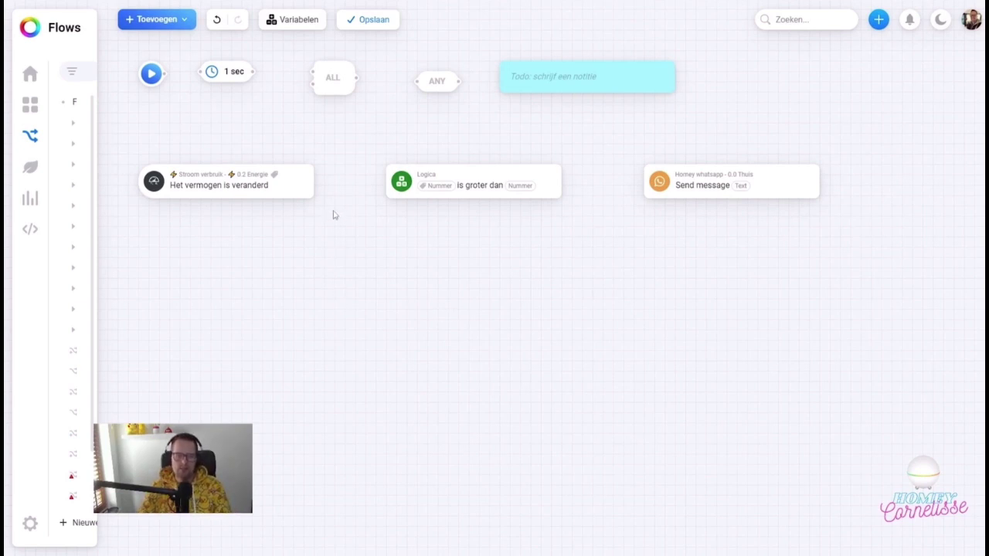
- Try out a connection from the Stroom verbruik card to the Logica card, and delete it again
mouse_move(315, 180)
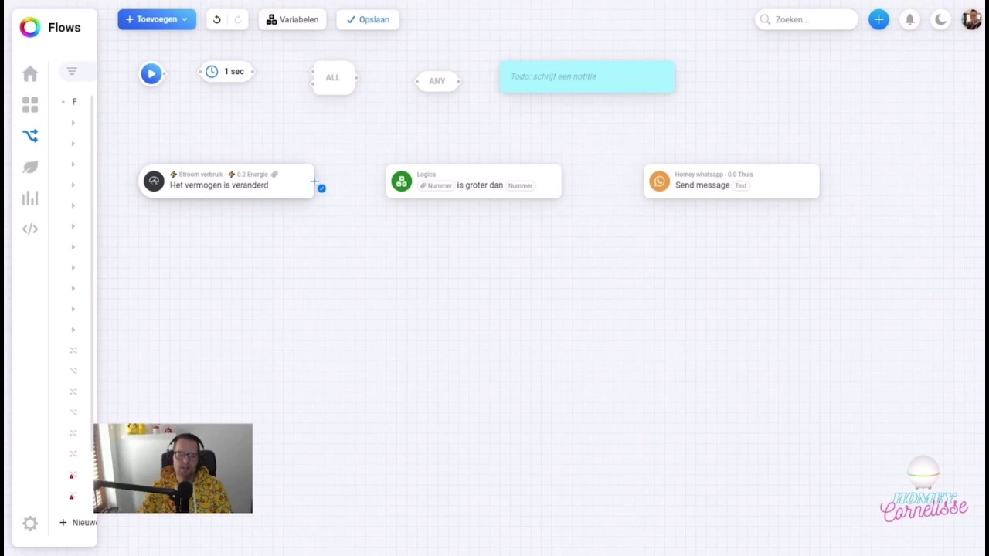
left_click_drag(315, 181, 389, 183)
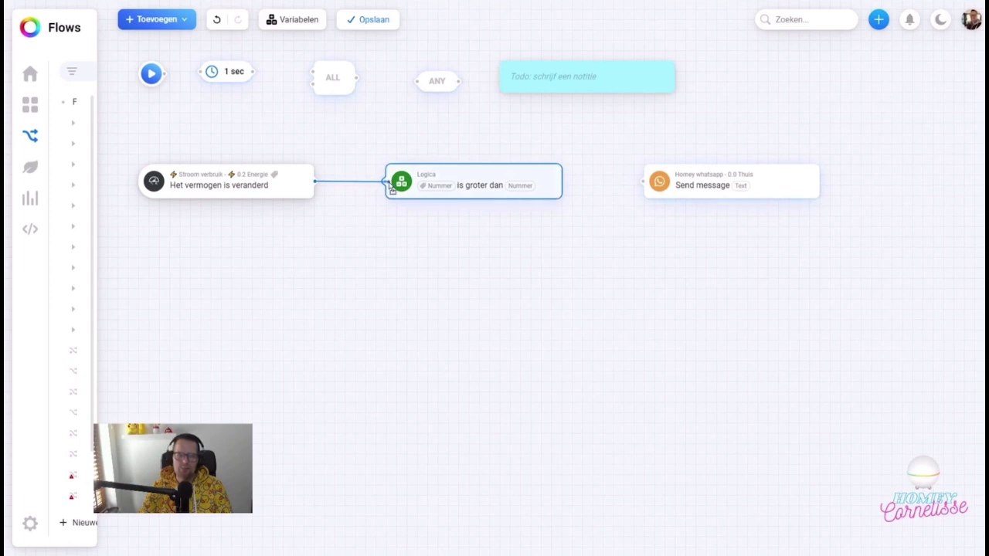
left_click_drag(390, 186, 390, 186)
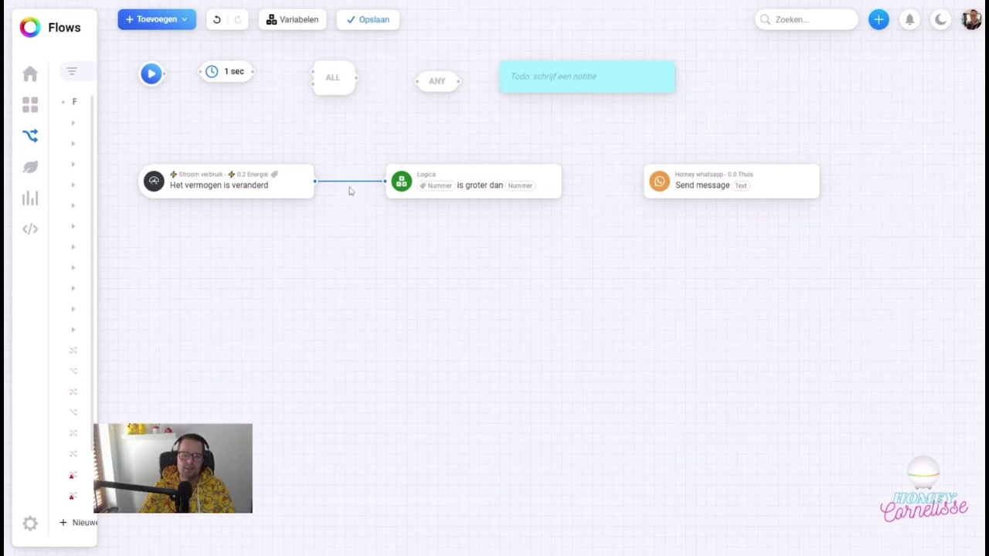
mouse_move(351, 187)
left_click(350, 182)
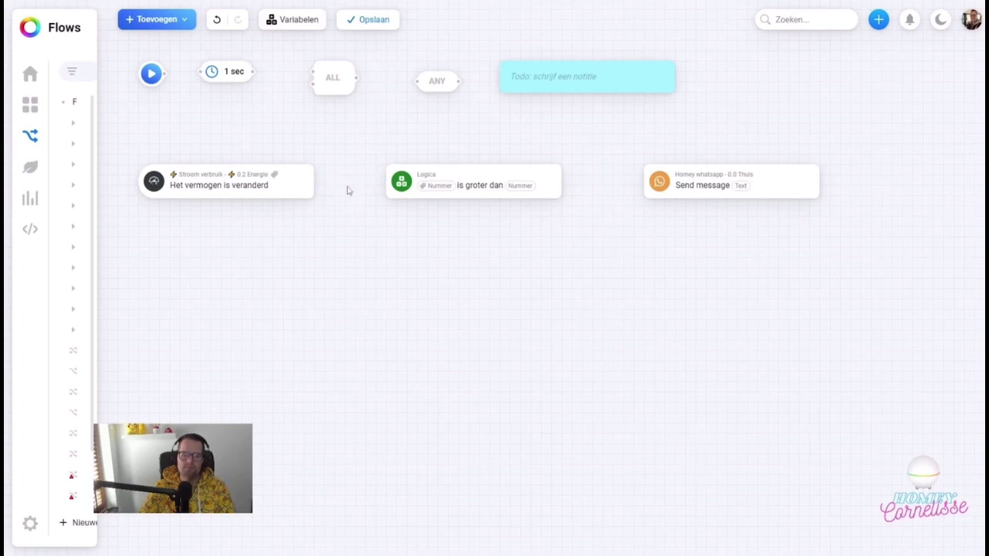
- Connect the Stroom verbruik card to the Logica card and use the Vermogen tag as the first number of its comparison
left_click_drag(315, 183, 387, 190)
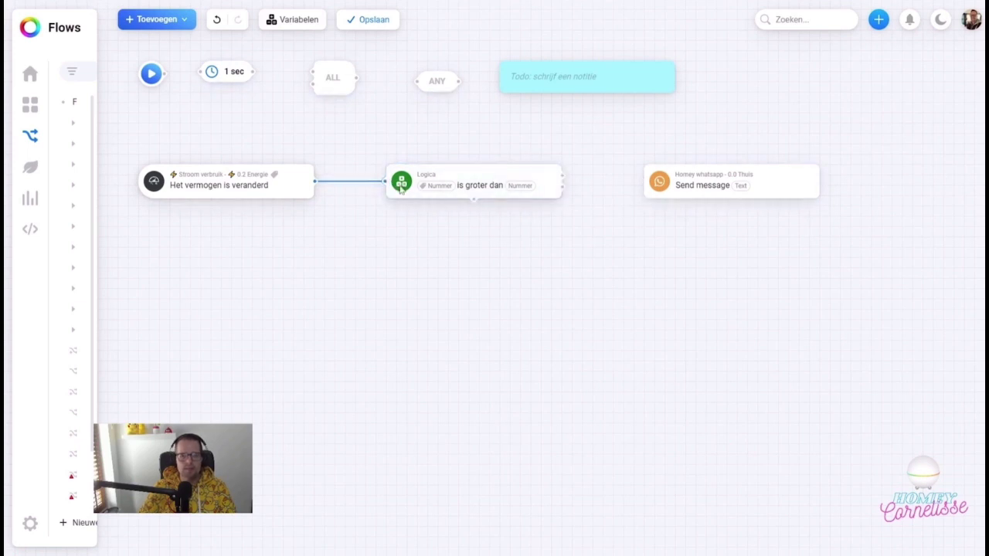
left_click(439, 186)
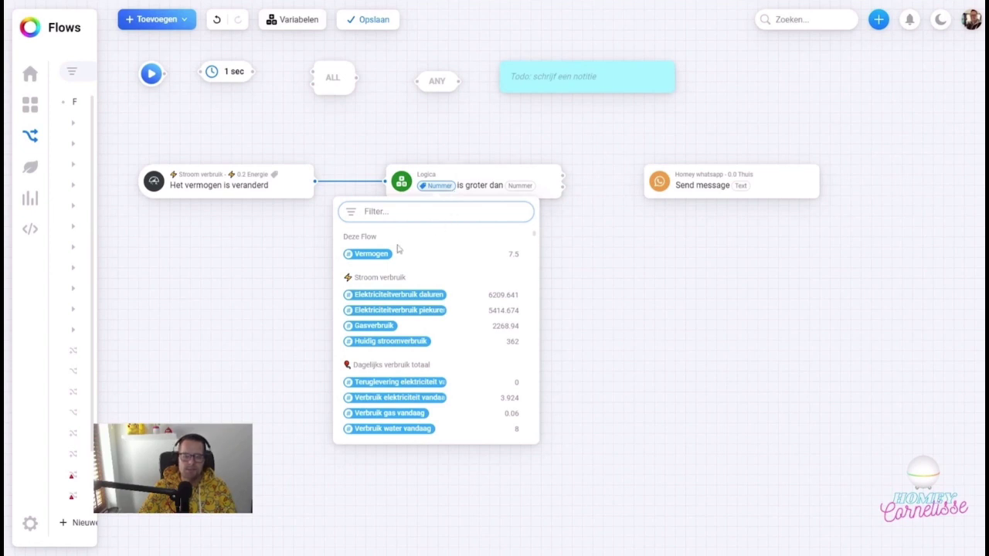
left_click(358, 257)
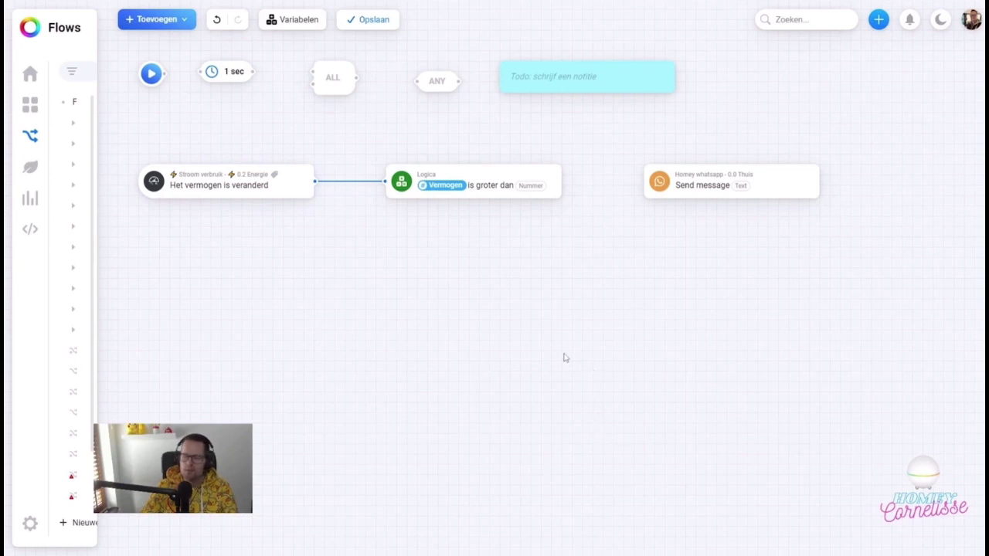
- Set the Logica card's comparison number to 1000 and connect its upper output to the Send message card
left_click(540, 186)
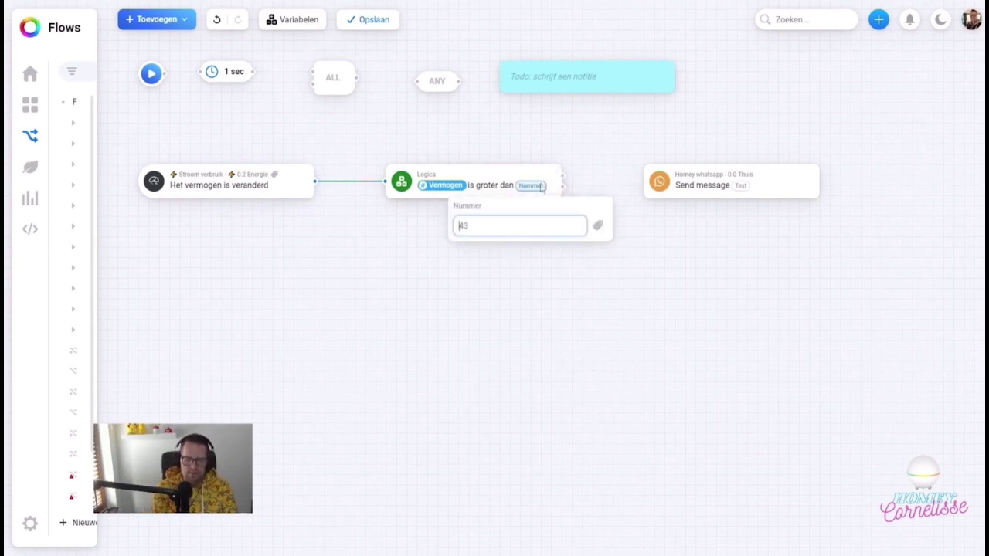
type("1000")
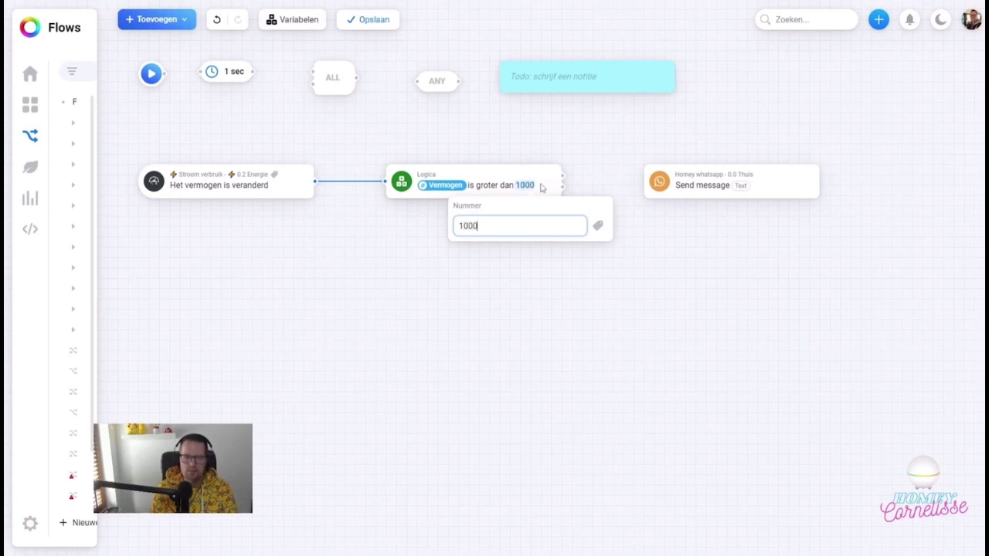
left_click(544, 311)
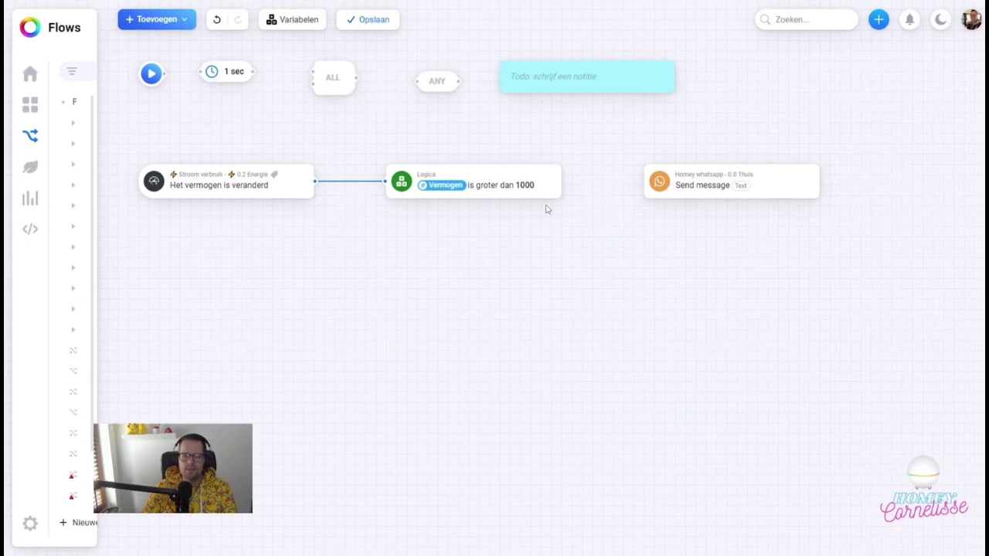
mouse_move(562, 177)
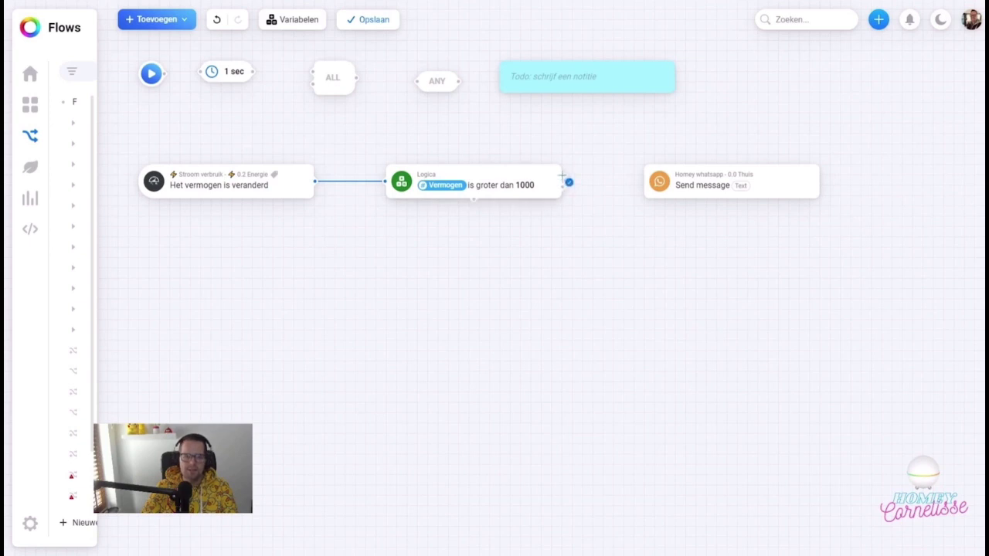
left_click_drag(570, 182, 646, 186)
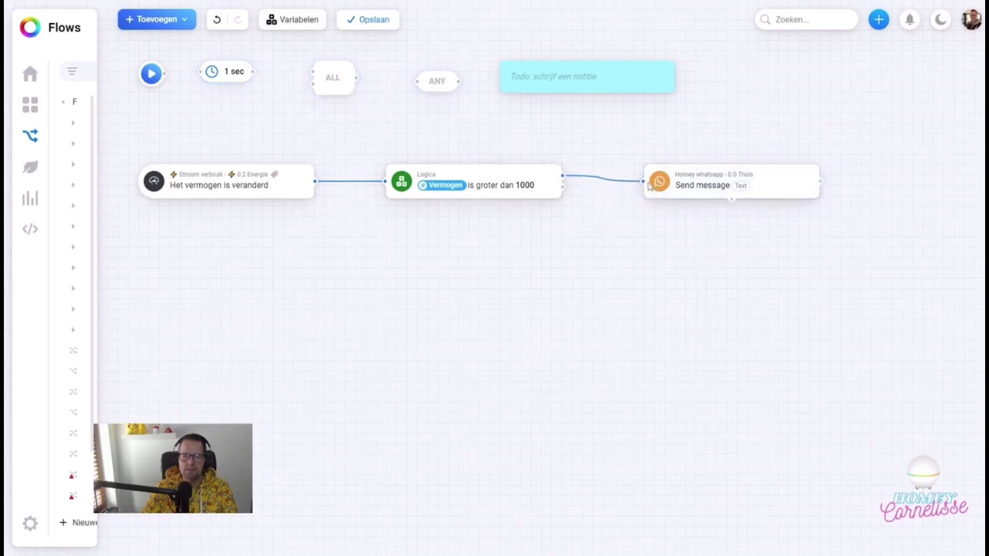
- Enter "Het vermogen is groter dan 1000" as the Send message card's text and move that card slightly above the row of cards
left_click(743, 189)
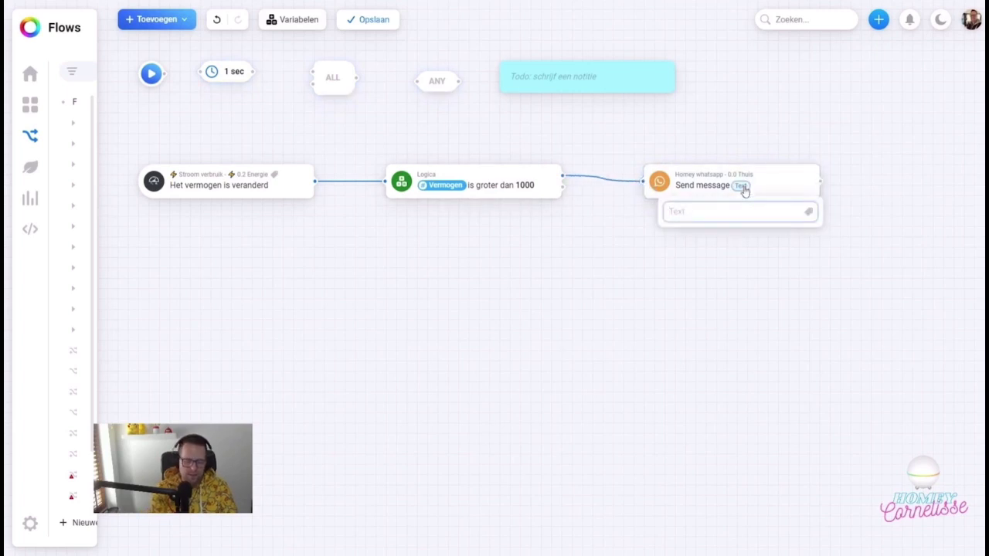
type("Het ver")
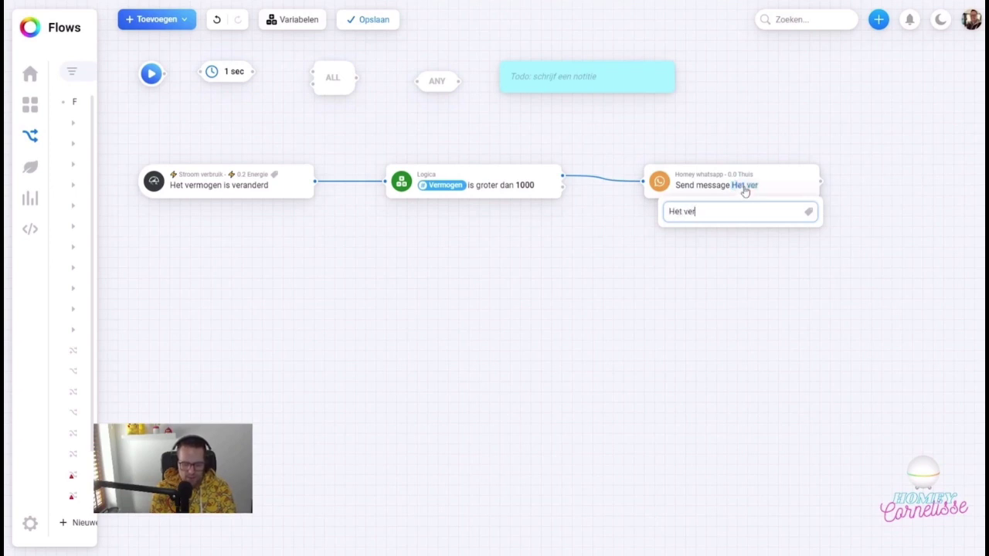
type("mogen i")
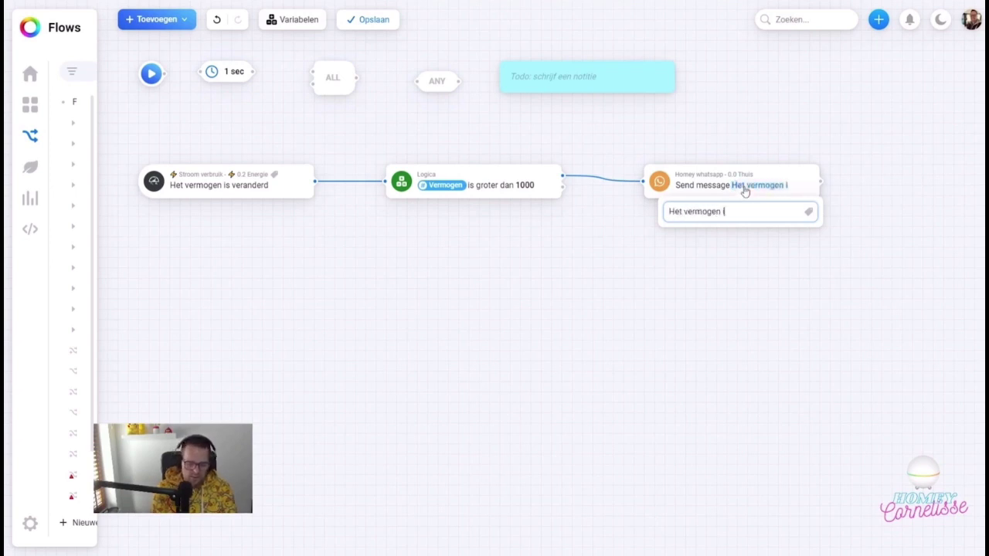
type("s gr")
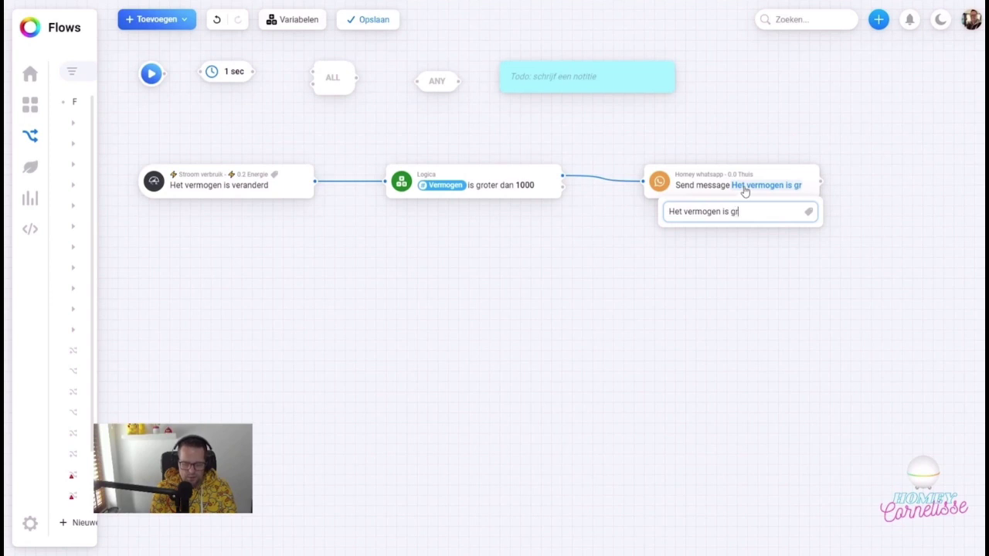
type("oter dan ")
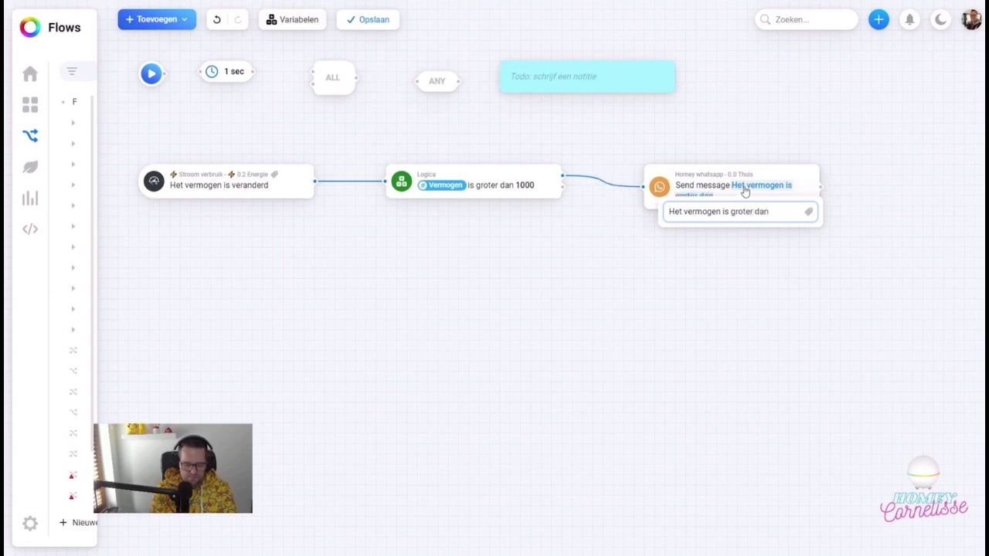
type("1000")
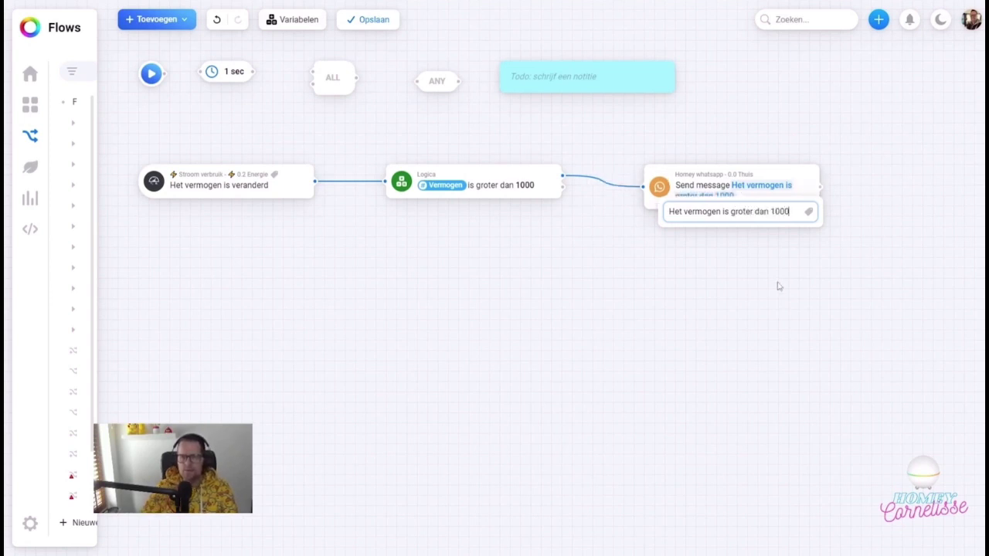
left_click(780, 323)
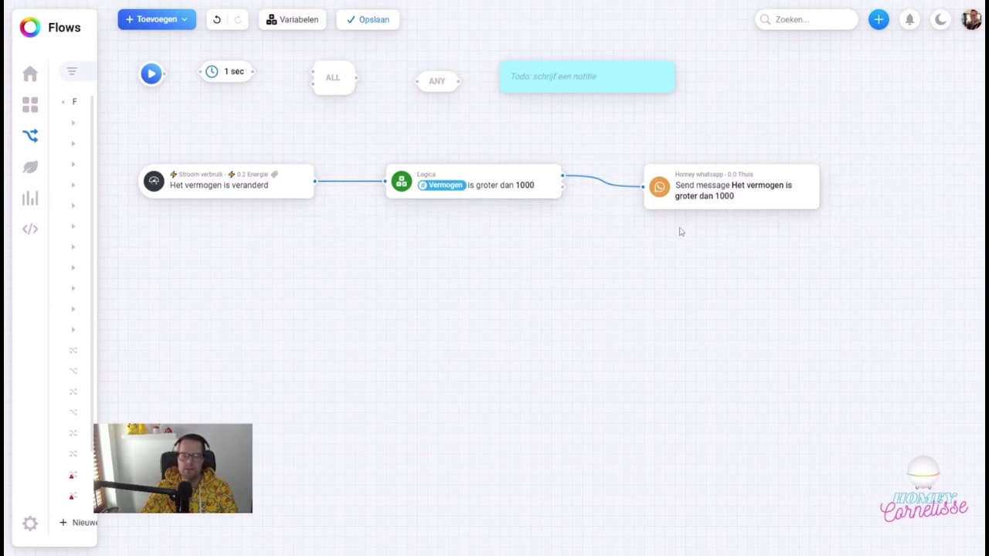
left_click_drag(783, 204, 787, 176)
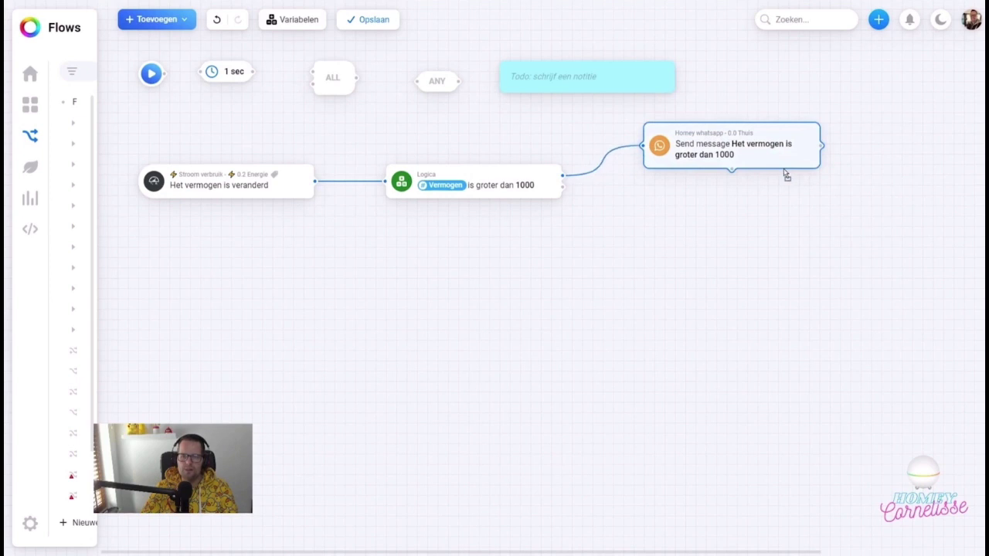
left_click(773, 224)
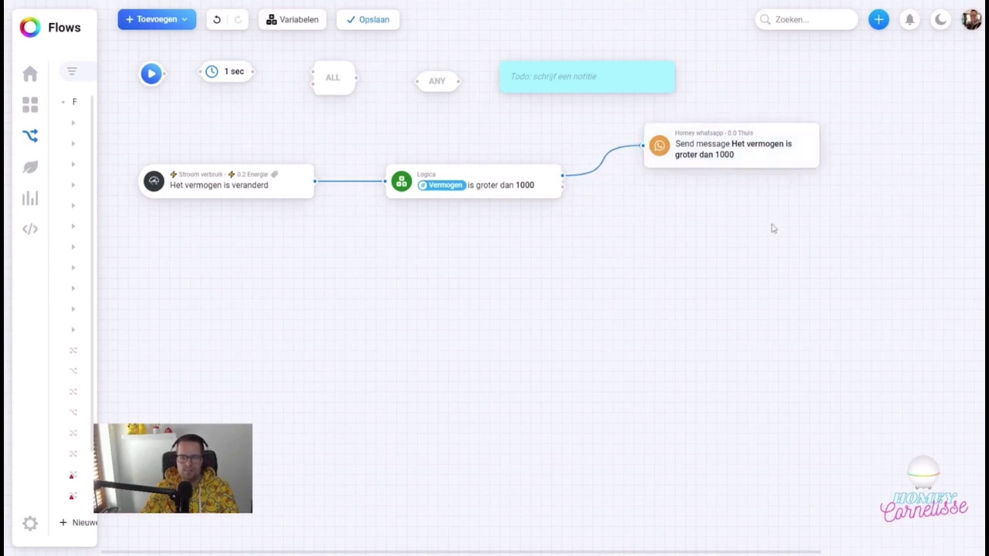